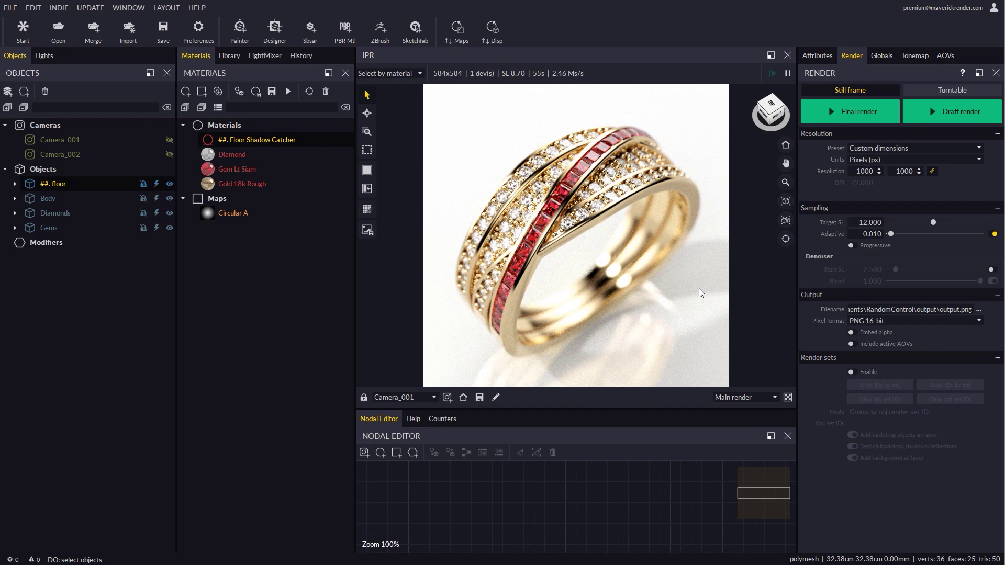
- Group Body, Diamonds and Gems into one object named Ring
left_click(49, 198)
left_click(49, 228, "shift")
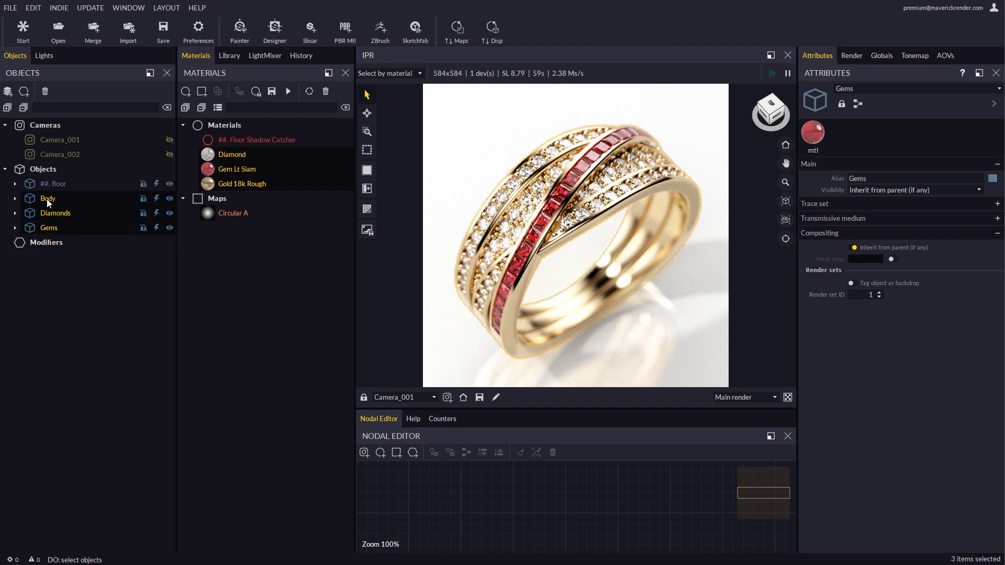
key("ctrl+g")
double_click(62, 184)
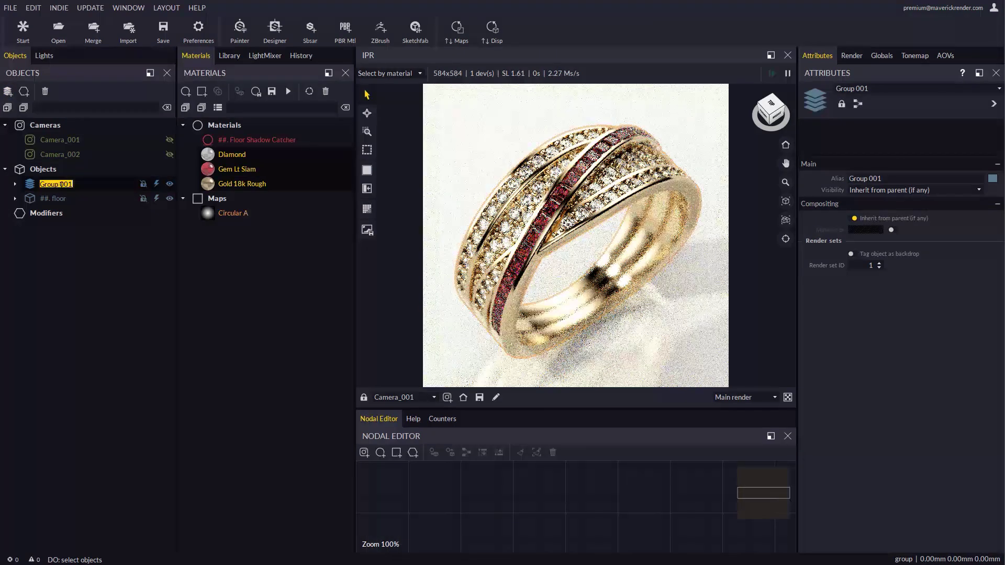
type("Ring")
key("Return")
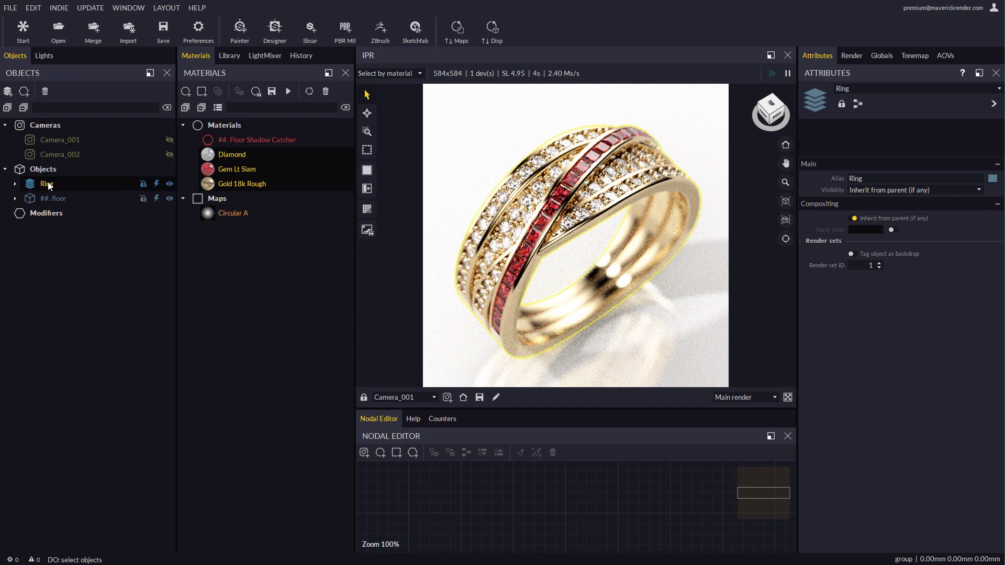
- Give the Ring group render set ID 2, checking the floor's render set
left_click(880, 263)
left_click(52, 198)
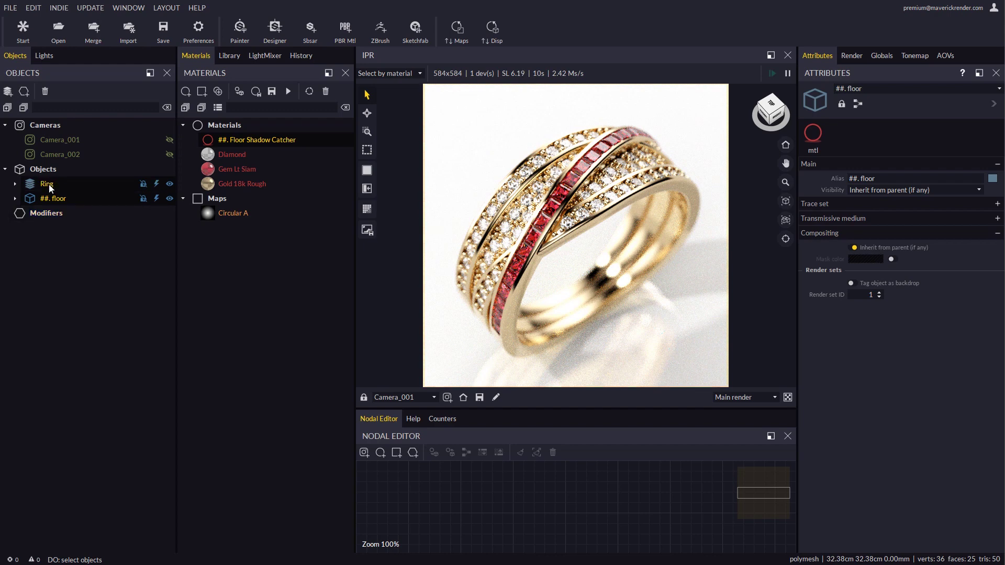
left_click(670, 253)
left_click(849, 56)
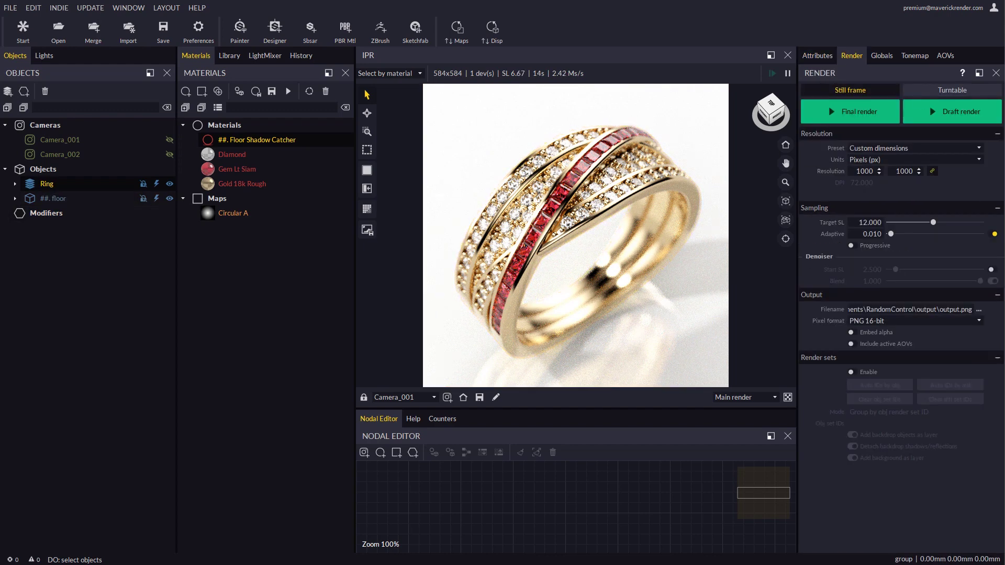
- Set the output file to Ring.png with embedded alpha and render sets enabled
left_click(978, 311)
type("Rin")
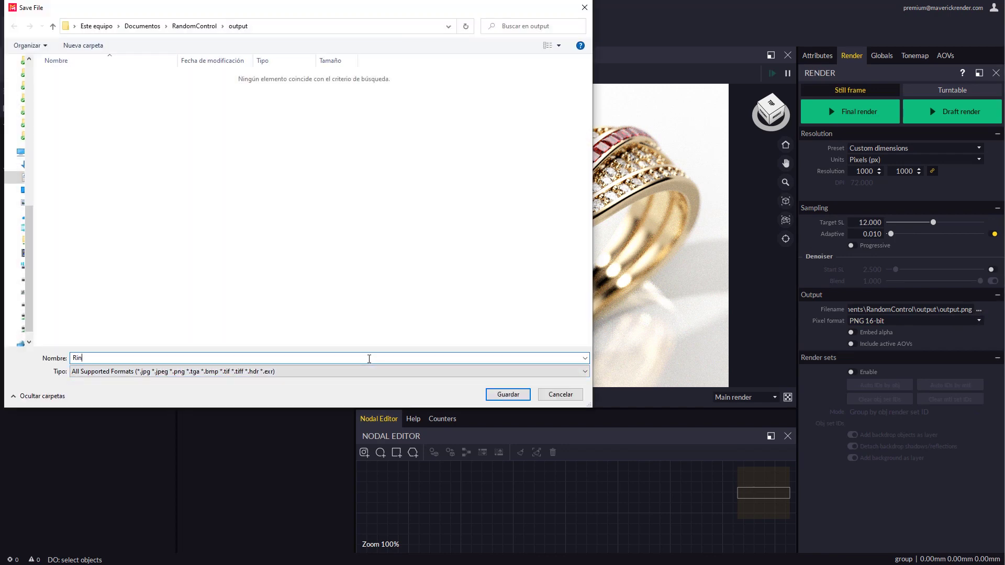
type("g.png")
key("Return")
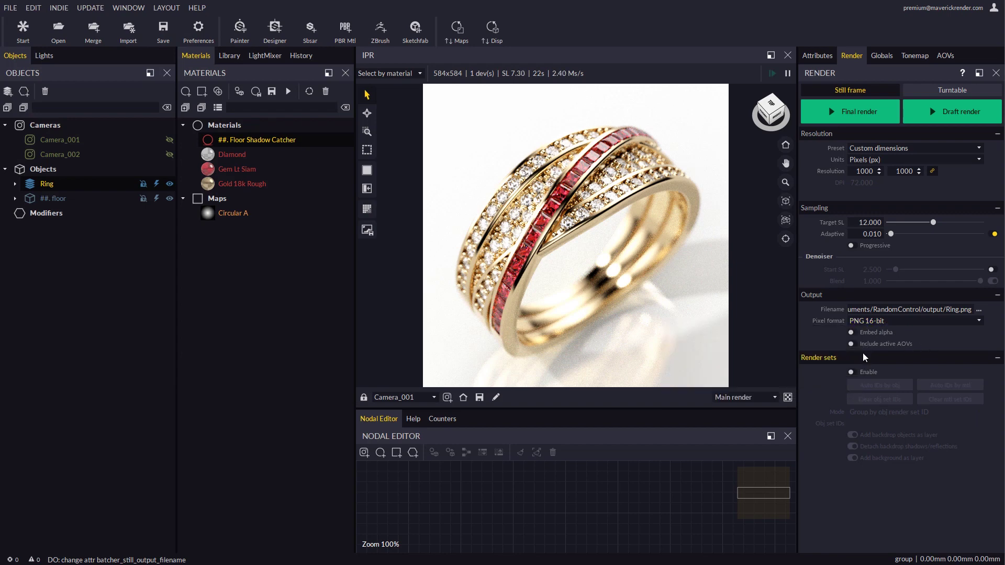
left_click(852, 333)
left_click(852, 376)
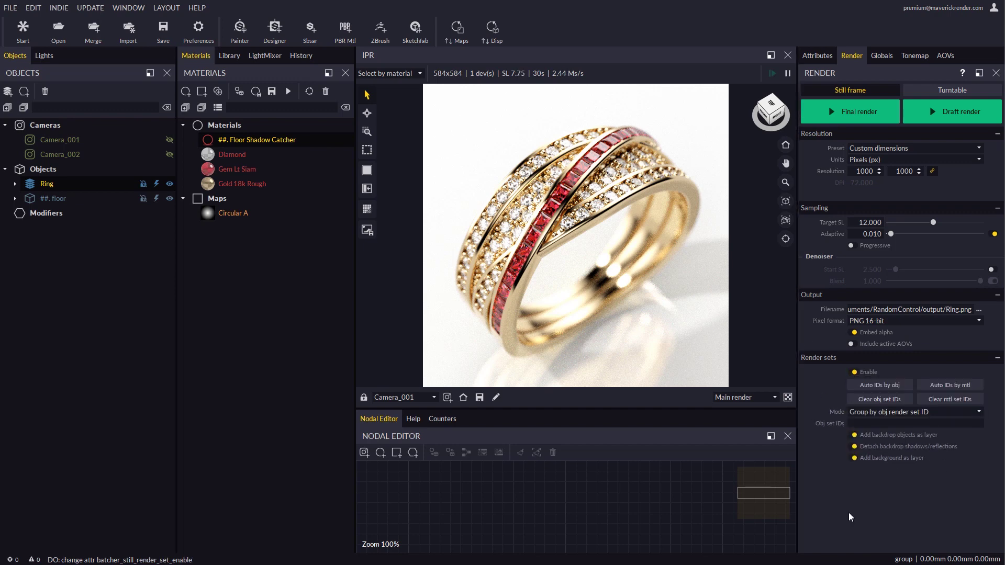
- Disable backdrop and background layers, render only object set 2, and start a draft render
left_click(853, 458)
left_click(853, 446)
left_click(854, 435)
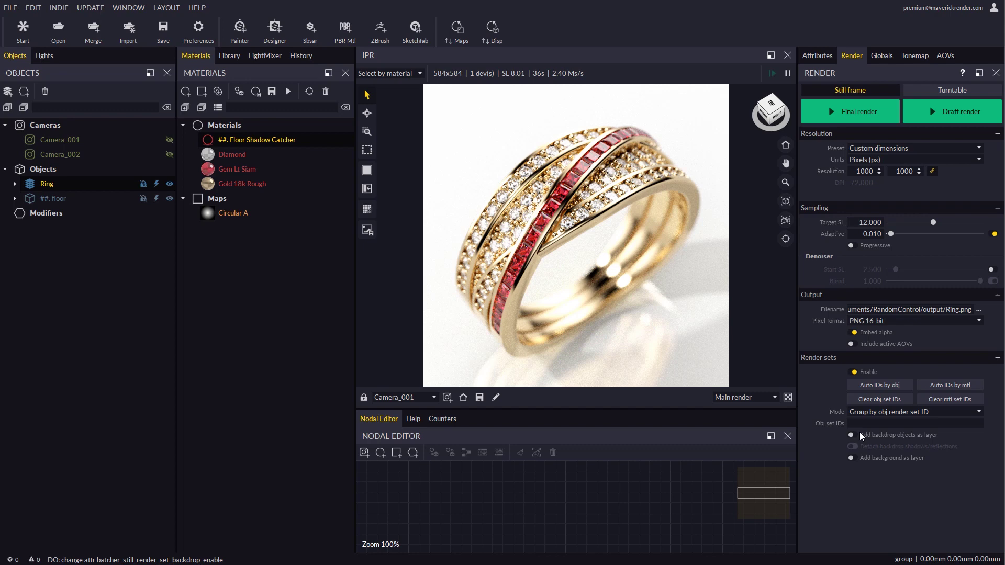
key("Return")
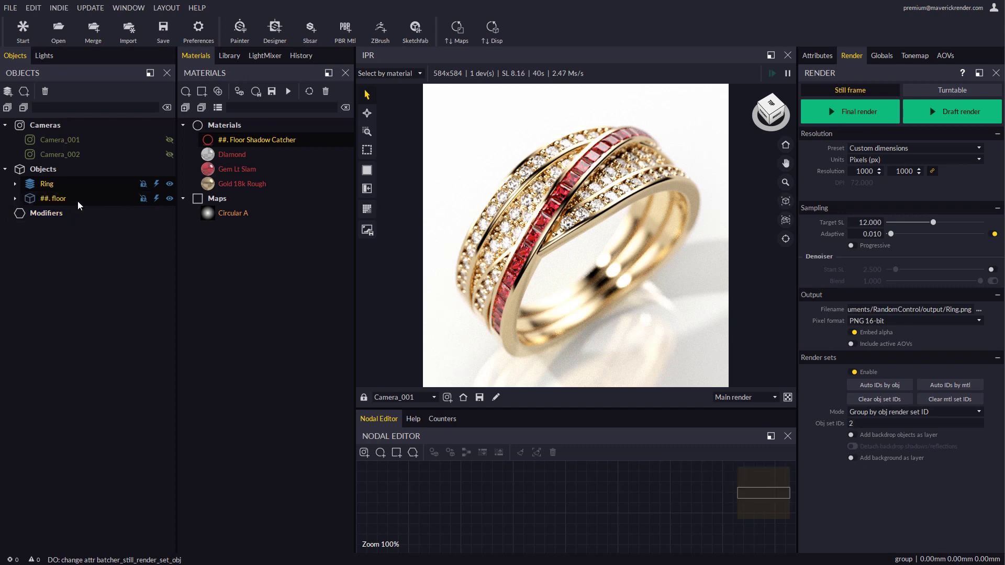
left_click(50, 187)
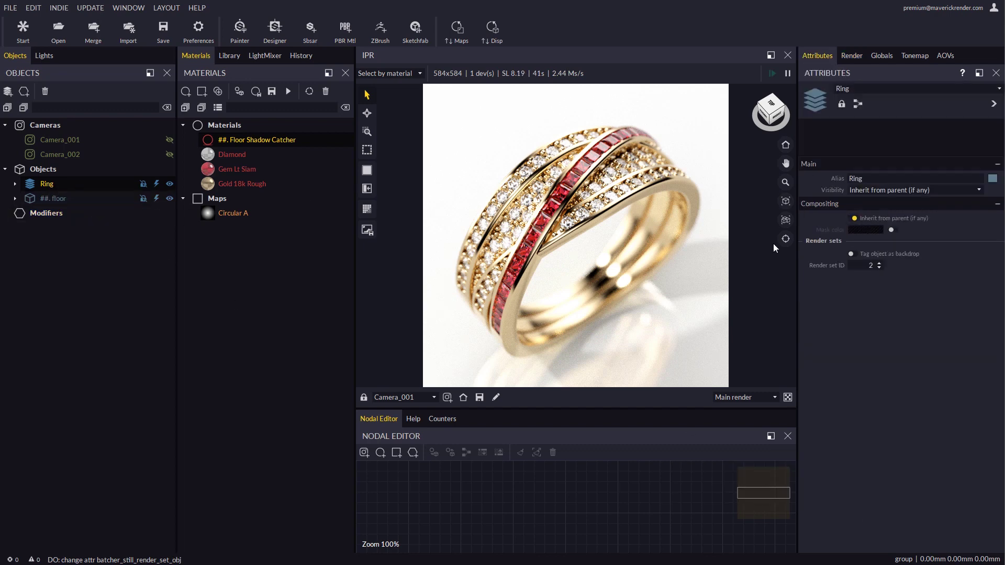
left_click(852, 56)
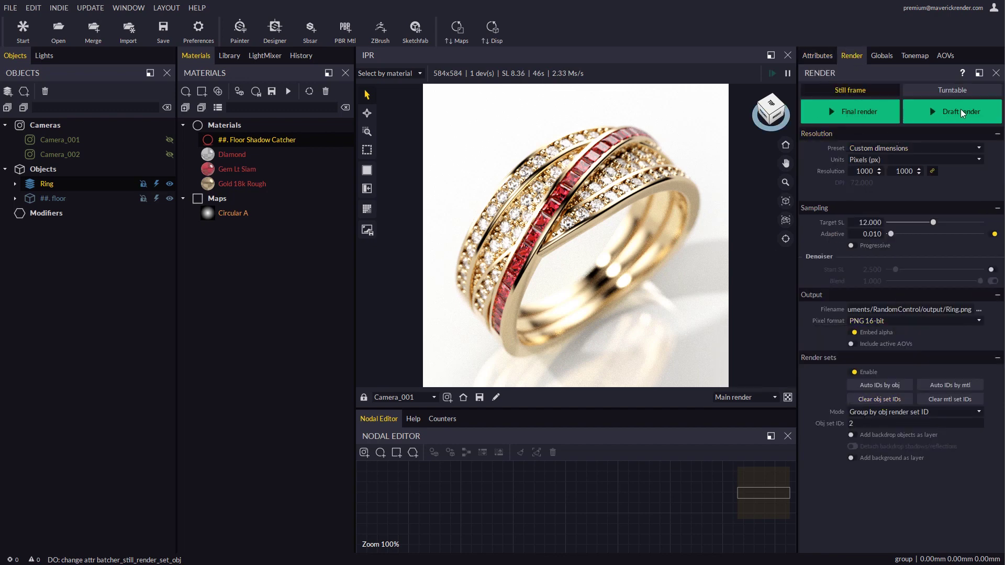
left_click(938, 115)
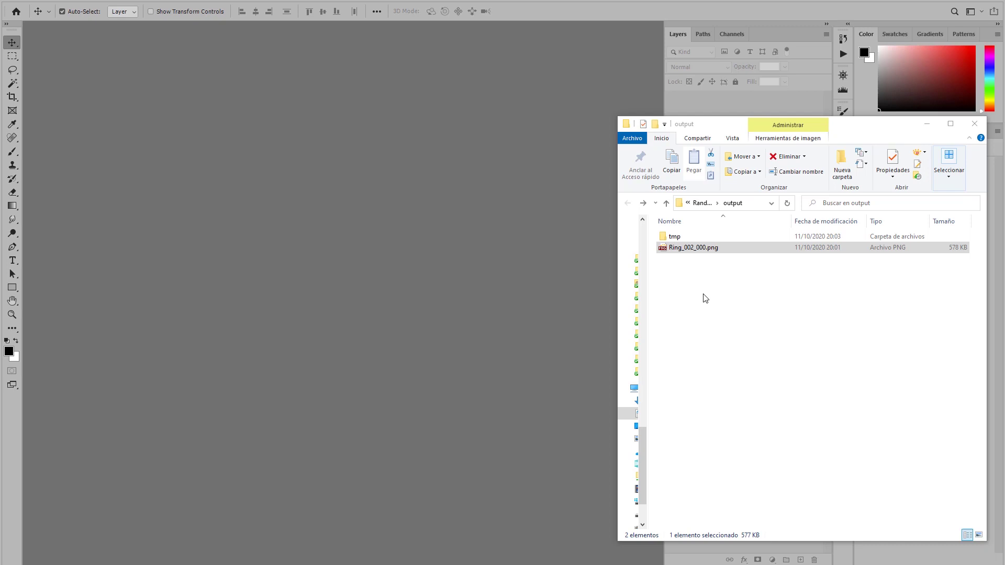
- Open Ring_002_000.png in Photoshop and add a white-filled layer beneath the ring layer
left_click_drag(691, 248, 471, 265)
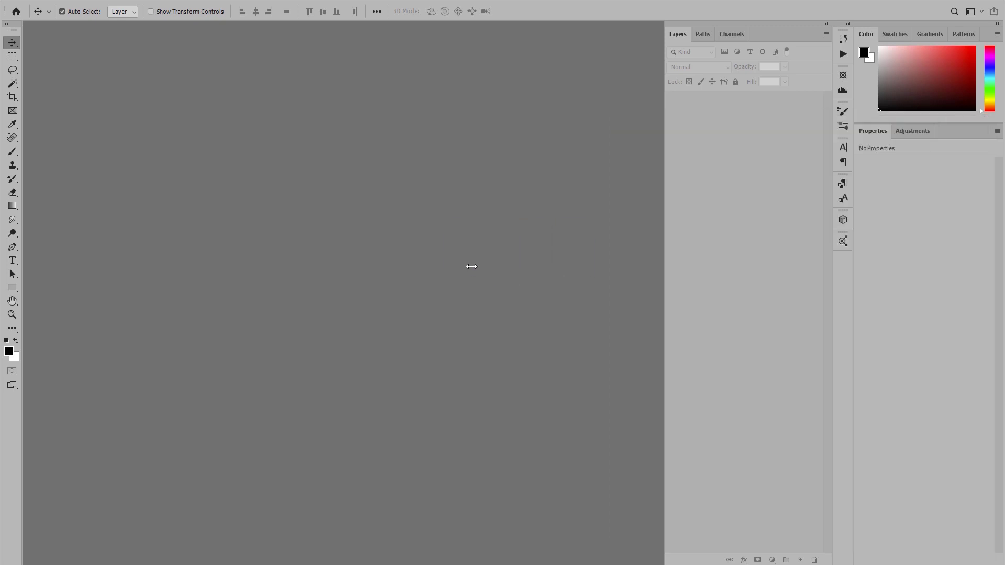
key("ctrl+shift+n")
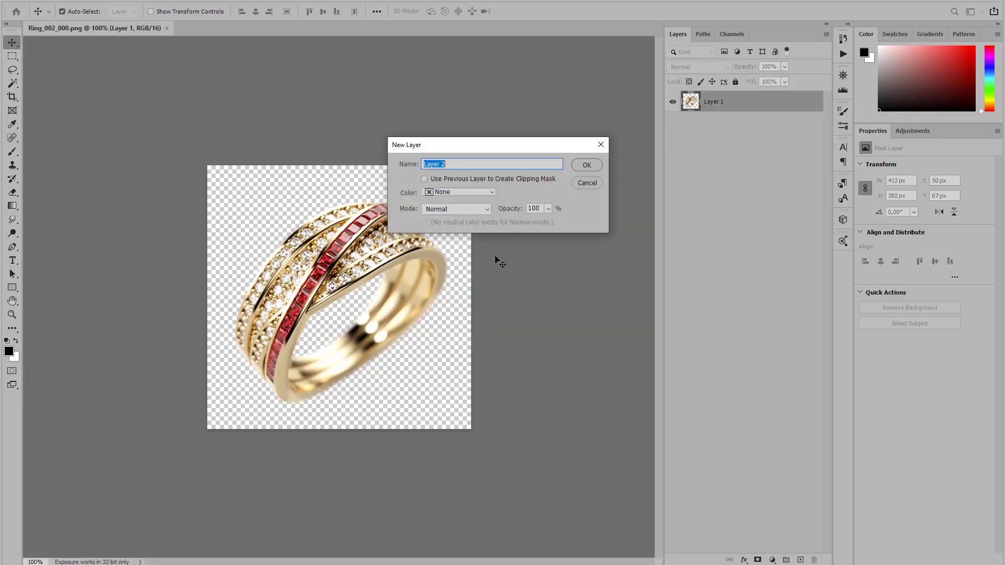
key("Return")
key("ctrl+BackSpace")
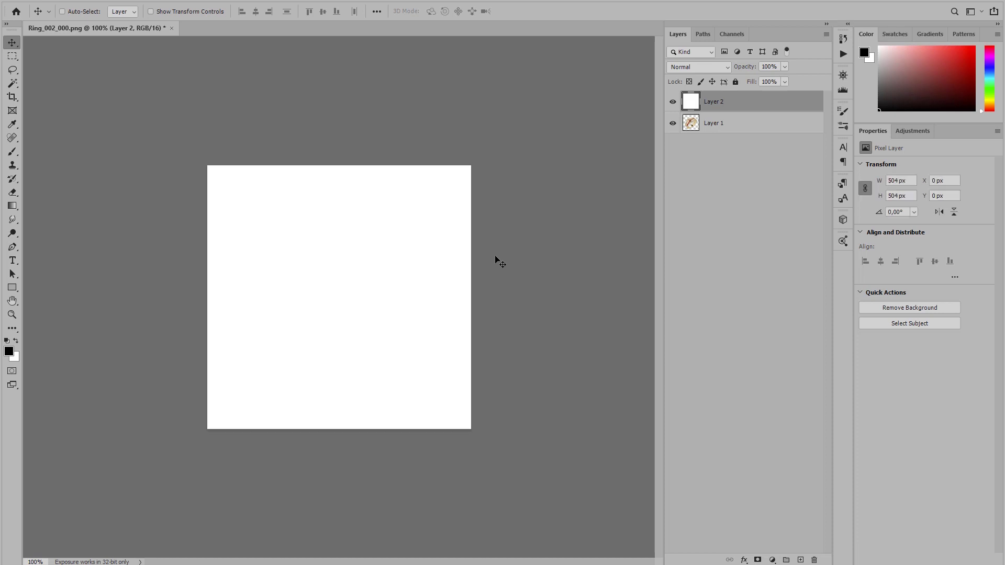
left_click_drag(715, 105, 714, 162)
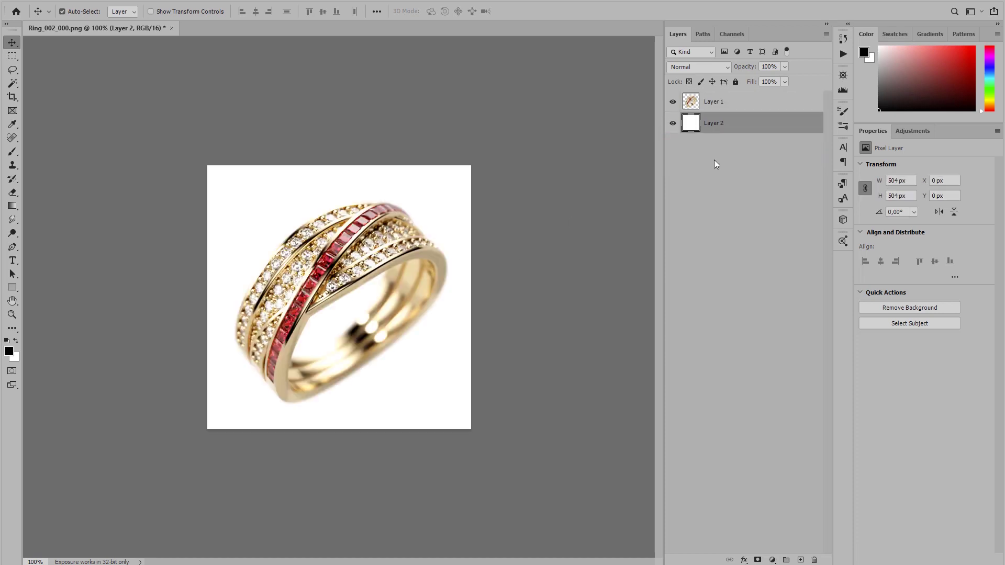
left_click(673, 102)
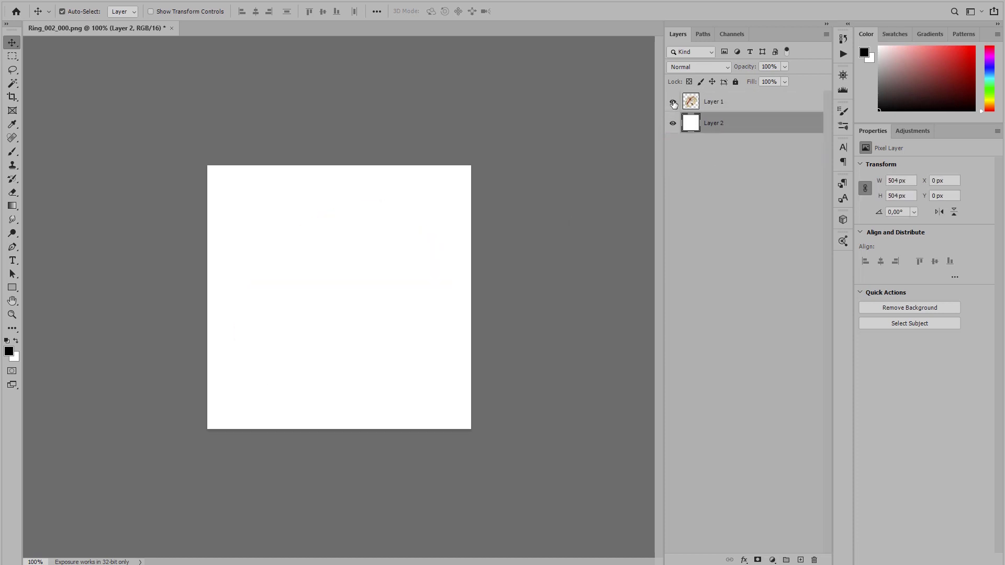
left_click(673, 104)
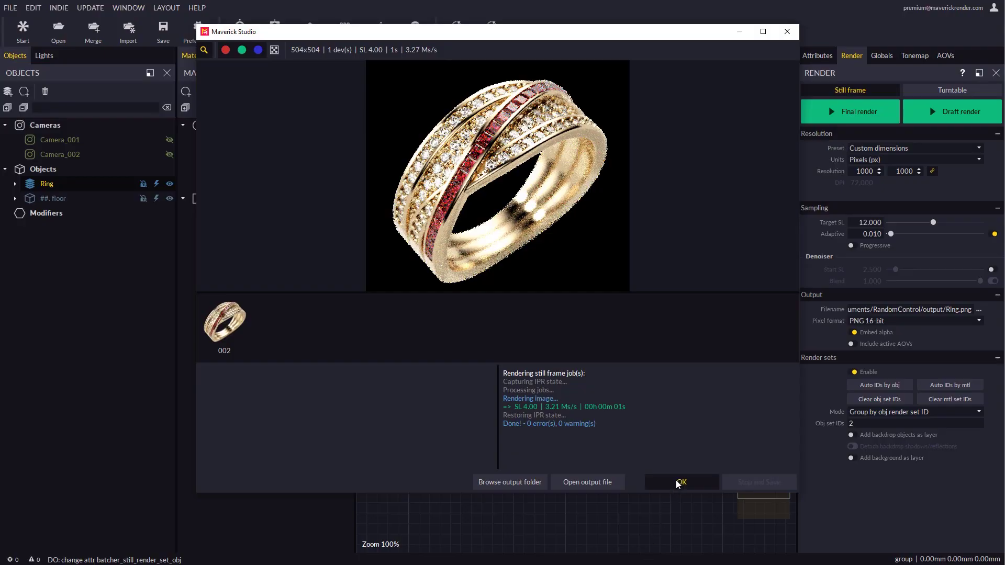
- Enable backdrop and background layers with detached shadows, and tag the floor as backdrop
left_click(675, 482)
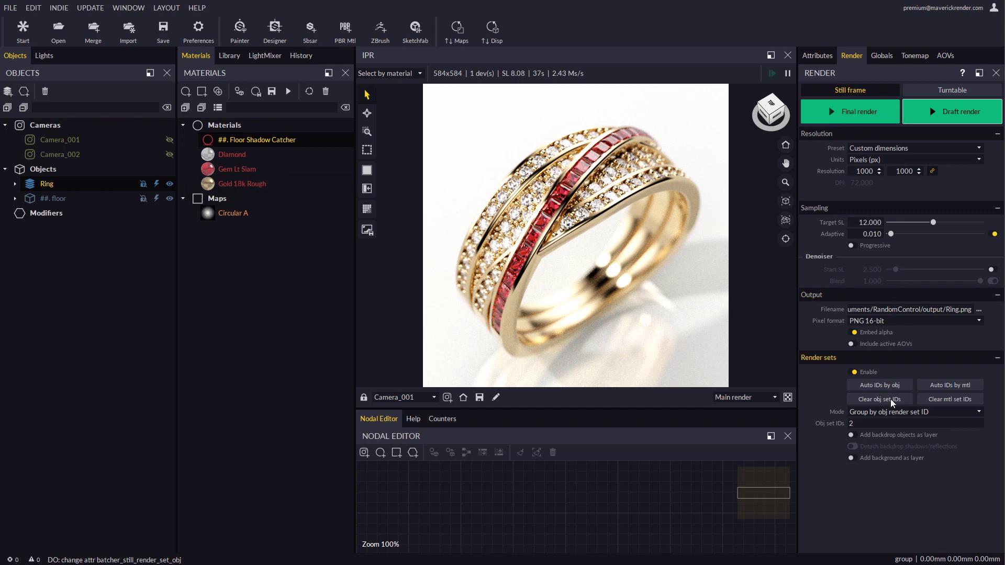
left_click(850, 435)
left_click(852, 447)
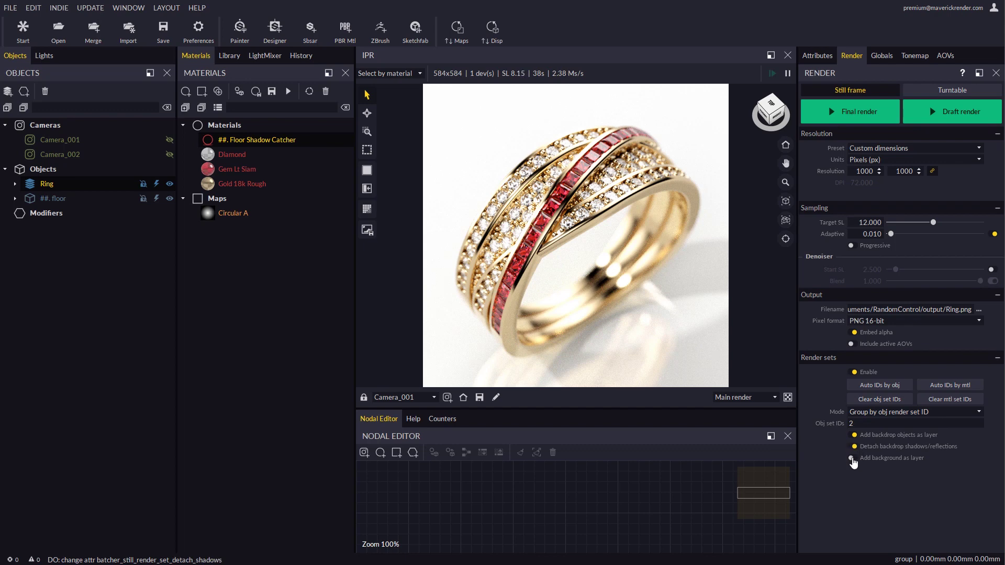
left_click(852, 459)
left_click(64, 198)
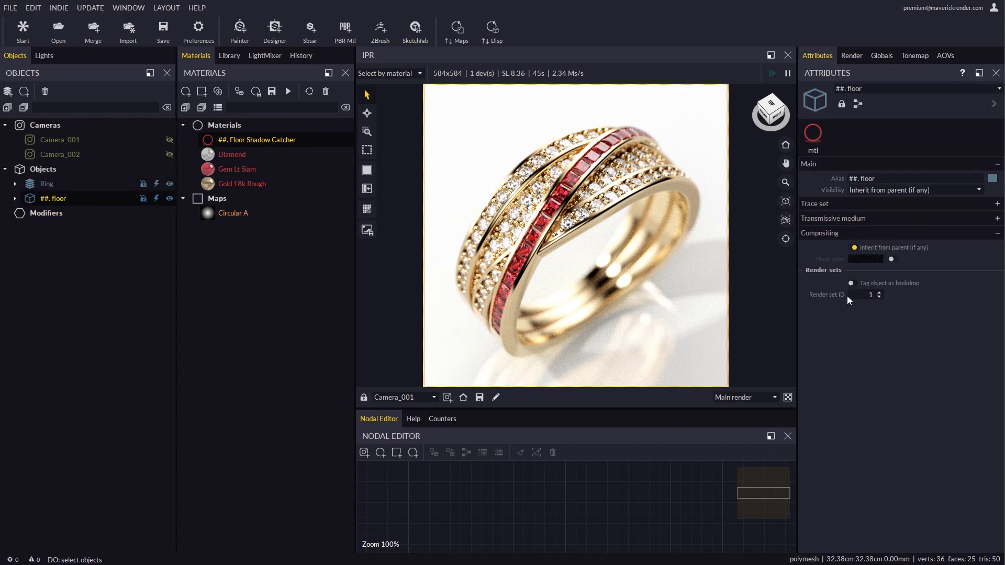
left_click(851, 283)
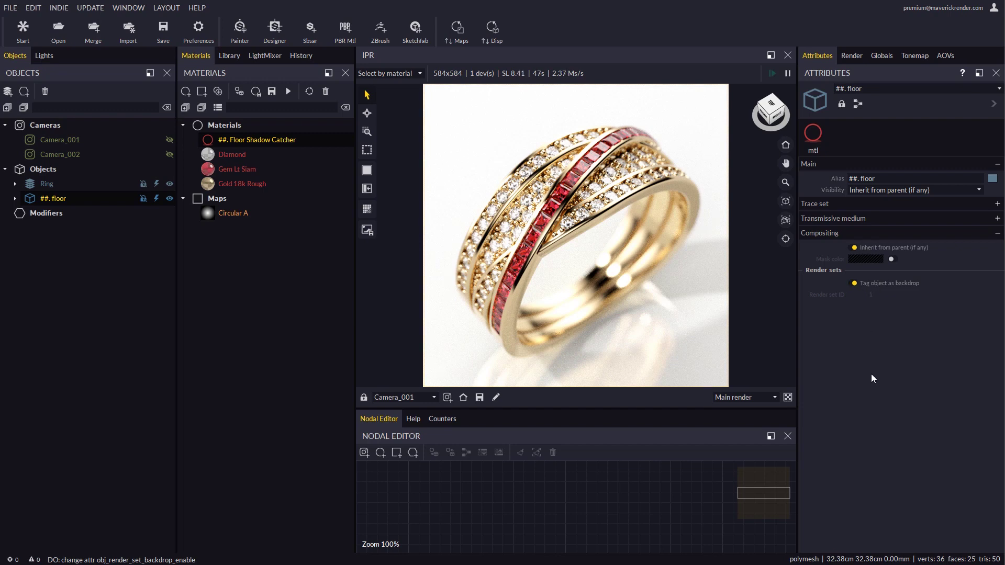
- Render all object sets and switch the output format to PSD 16-bit
left_click(852, 55)
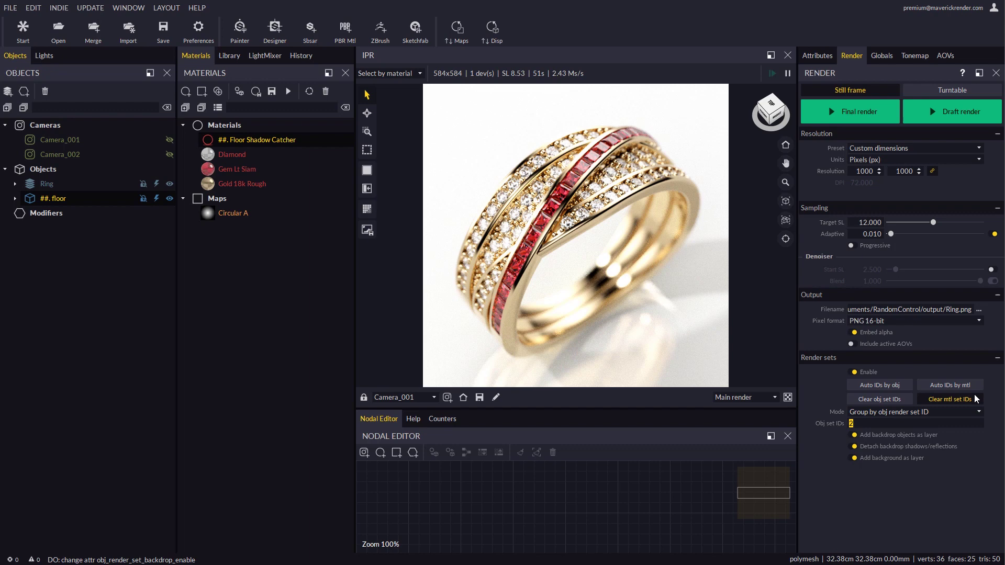
key("Return")
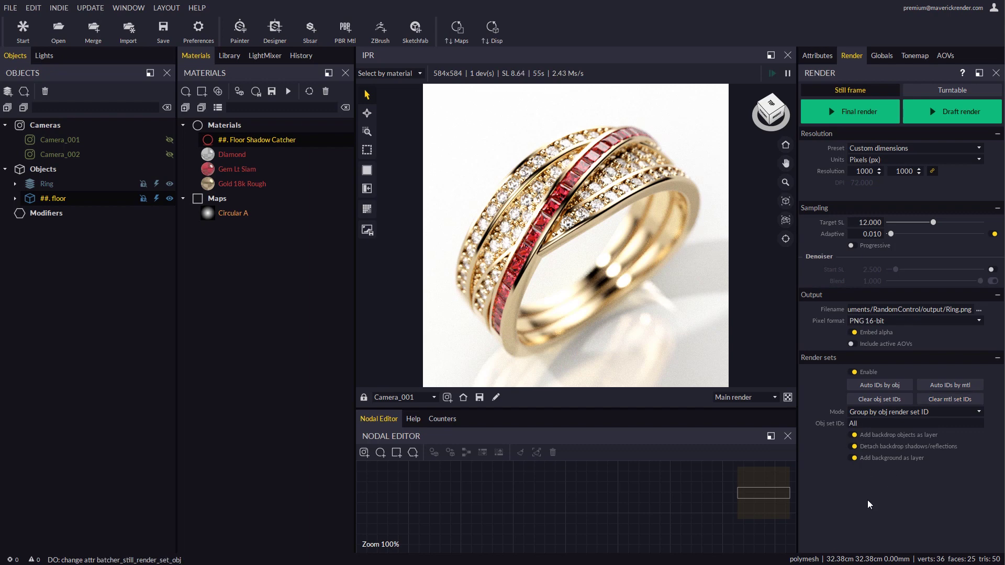
left_click(887, 320)
left_click(879, 381)
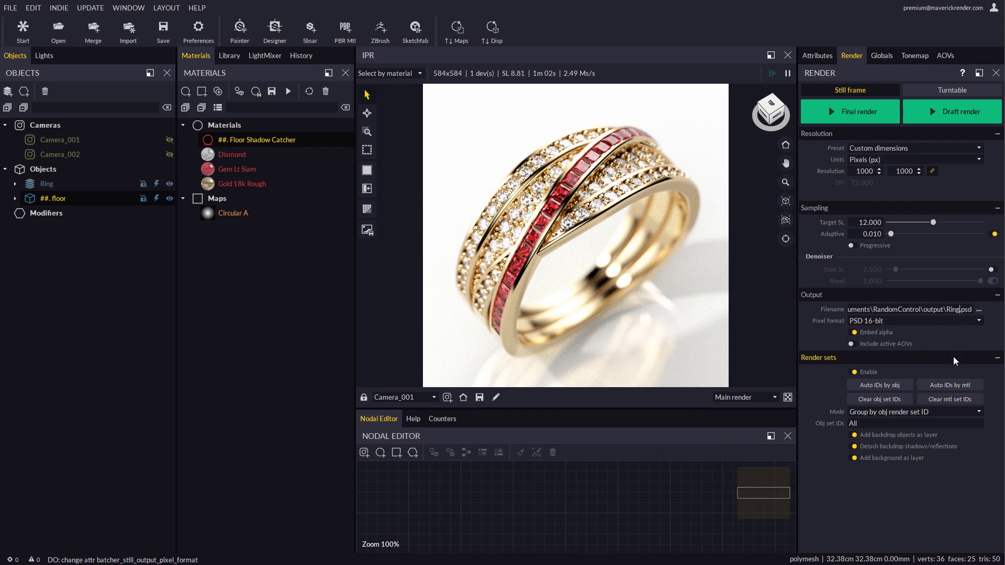
- Name the output RingFull, draft render it, and open RingFull.psd in Photoshop
type("Full")
left_click(909, 501)
left_click(949, 114)
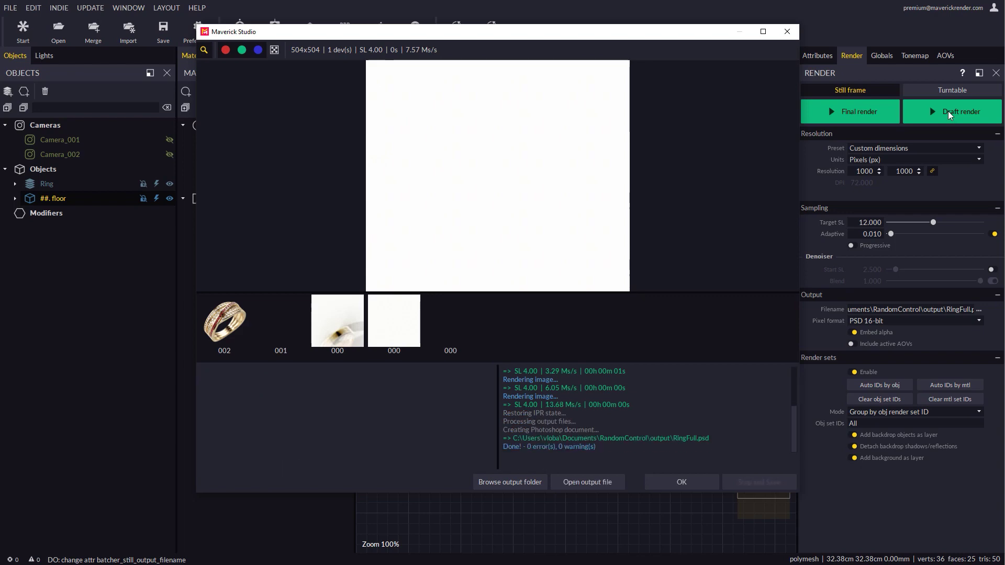
left_click(587, 482)
- Toggle the render set, specular and shadow layers to inspect the composite
left_click(673, 111)
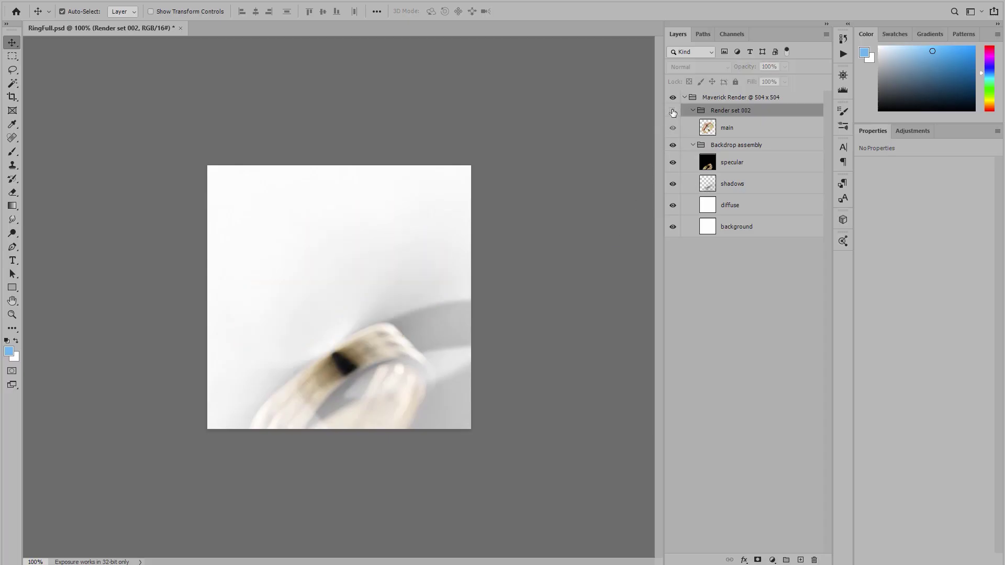
left_click(674, 111)
left_click(673, 163)
left_click(673, 163)
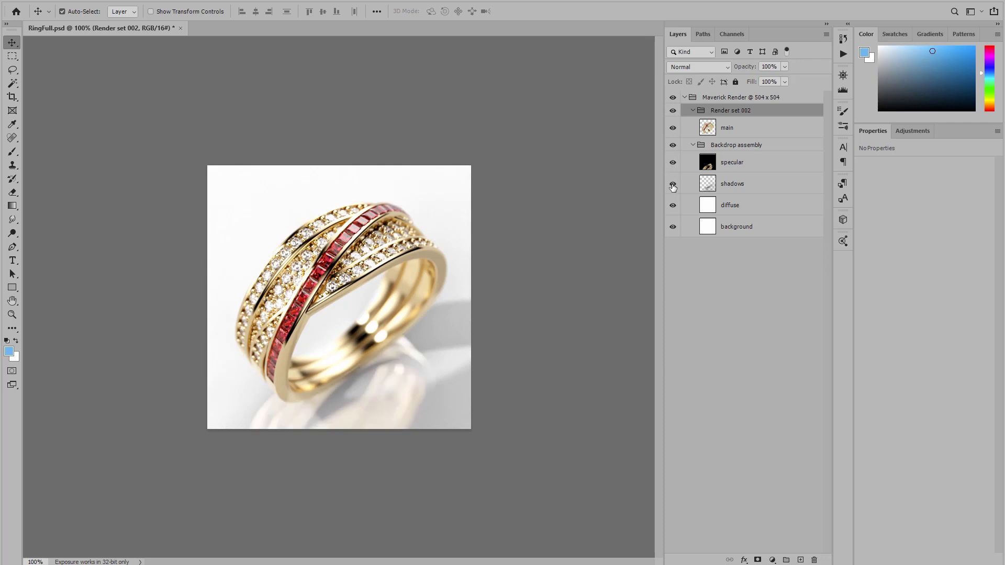
left_click(673, 185)
left_click(673, 185)
- Add a new Layer 1 above diffuse filled with the light-blue foreground color
left_click(739, 206)
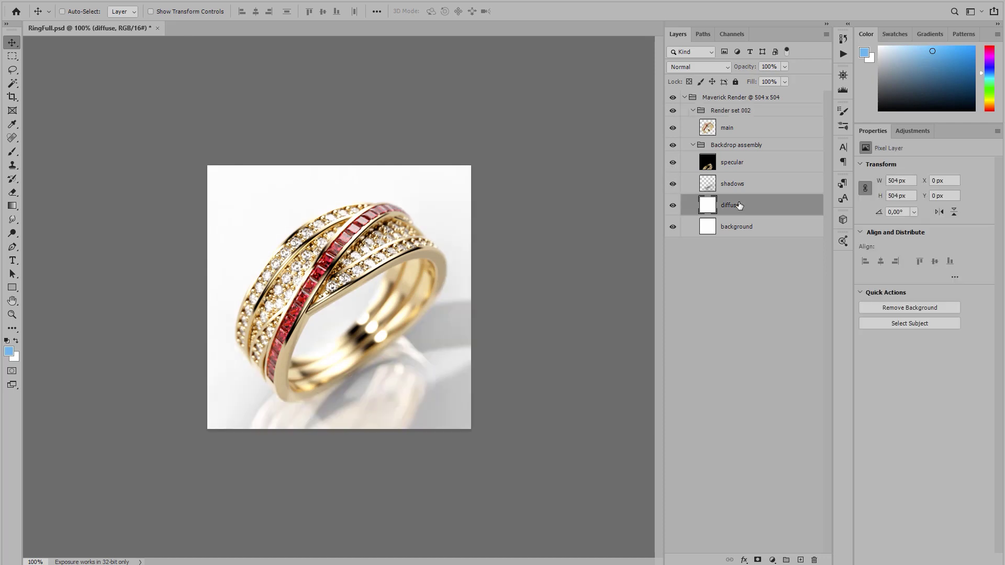
key("ctrl+shift+n")
key("Return")
key("alt+BackSpace")
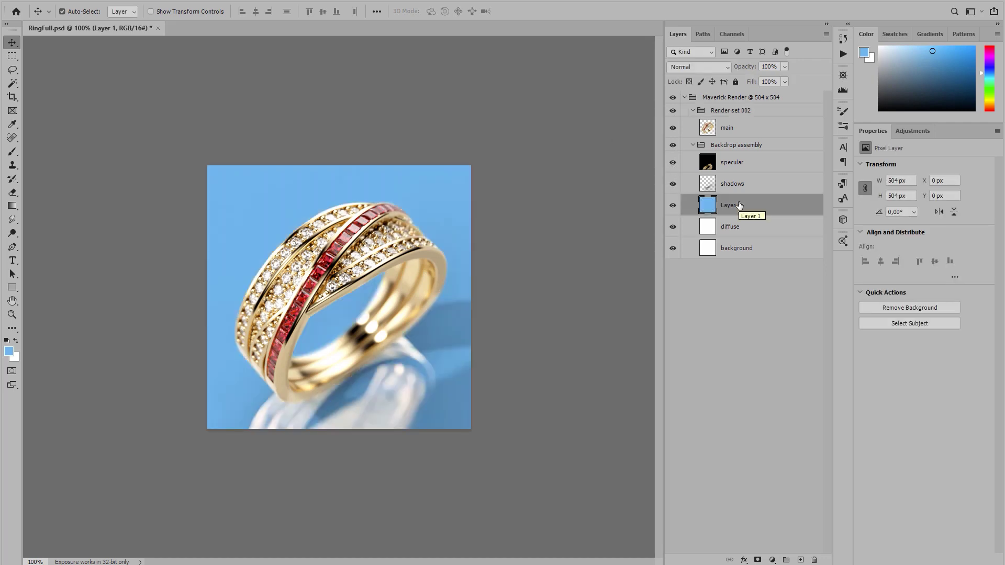
left_click(673, 185)
left_click(673, 184)
- Set the specular layer to Screen blend mode at 35% opacity
left_click(735, 163)
left_click(784, 66)
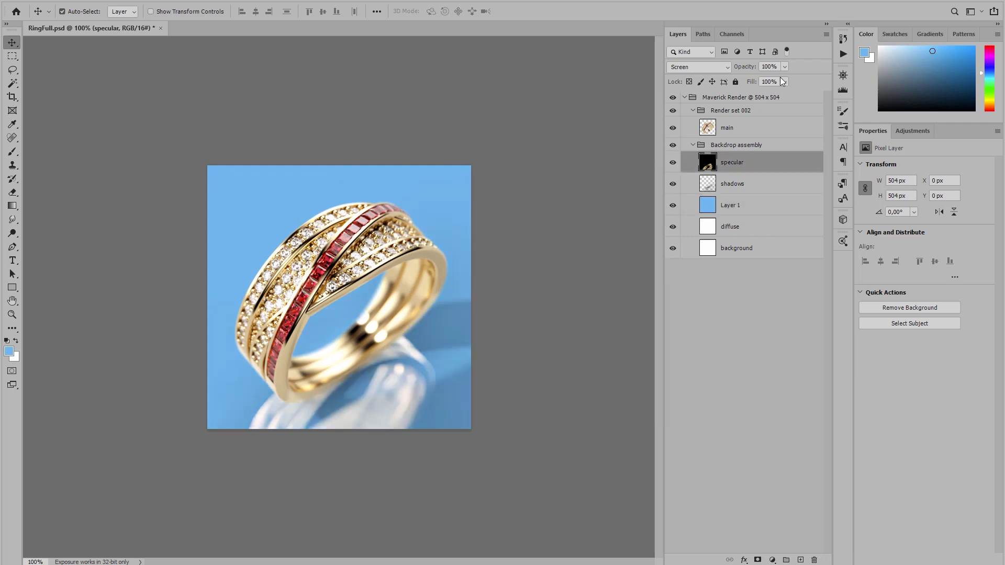
key("shift+alt+s")
left_click_drag(759, 83, 758, 82)
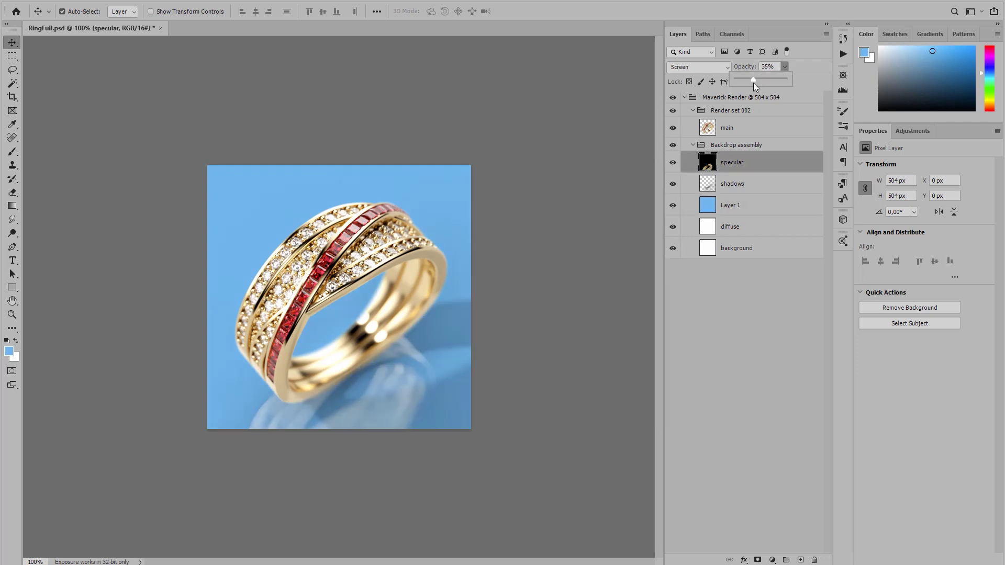
- Hide the blue Layer 1, then apply Jewelry's Platinum Polished to the ring's metal
left_click(673, 206)
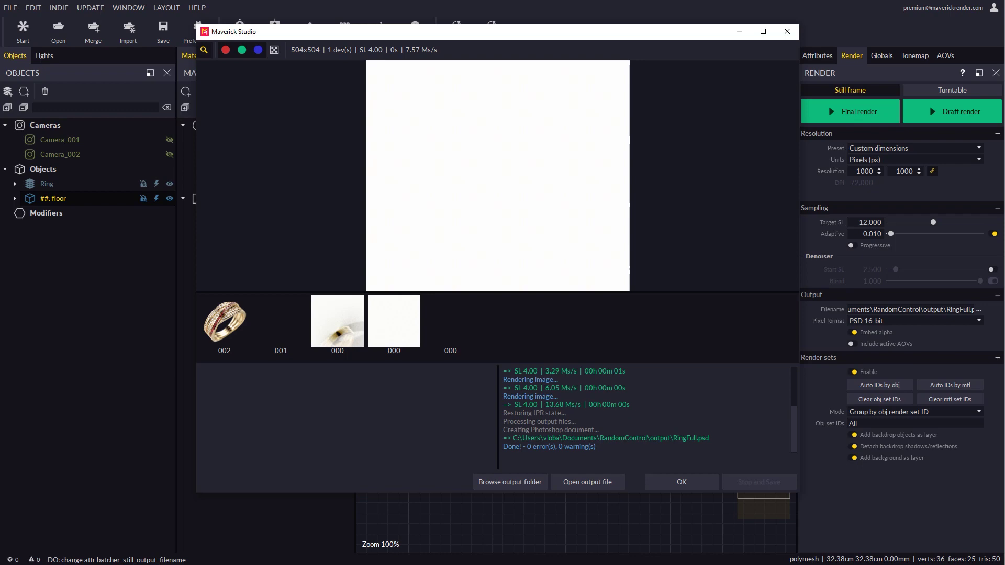
left_click(673, 482)
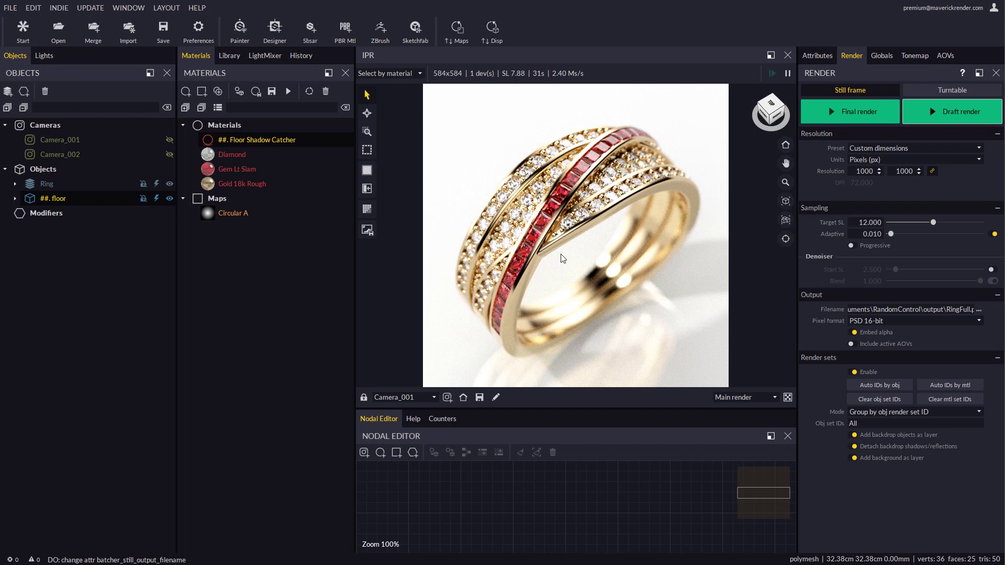
left_click(229, 56)
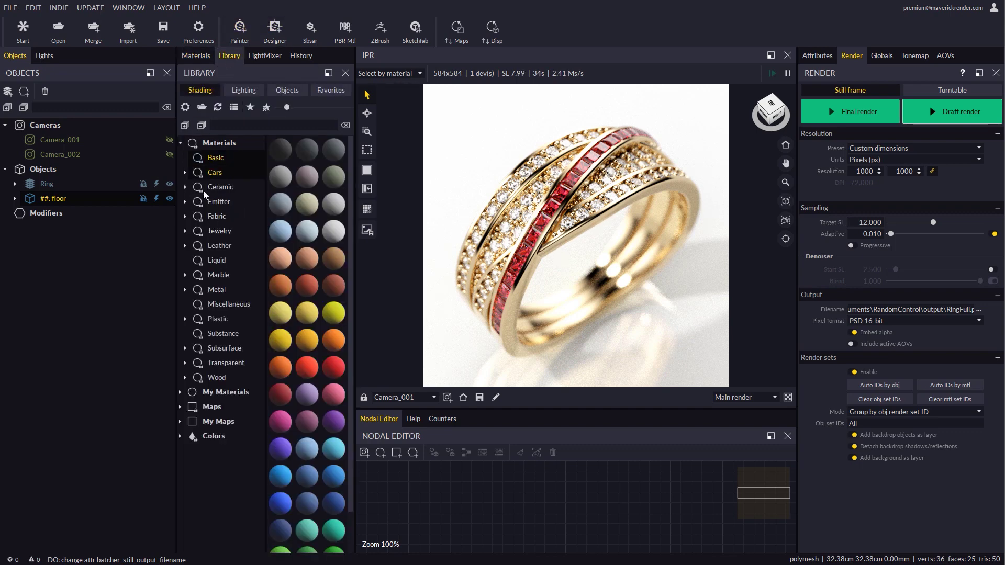
left_click(185, 231)
left_click(230, 362)
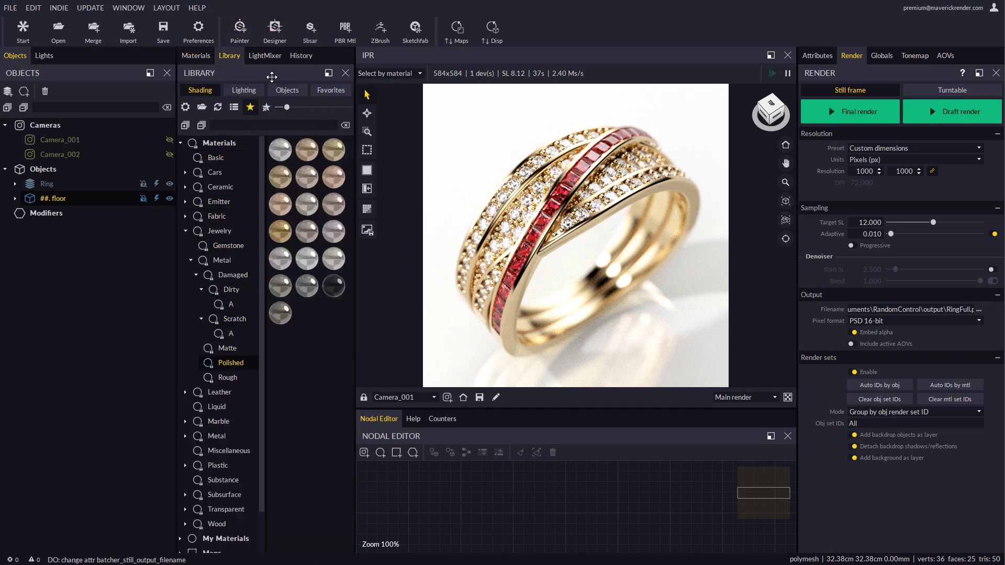
left_click_drag(333, 231, 665, 223)
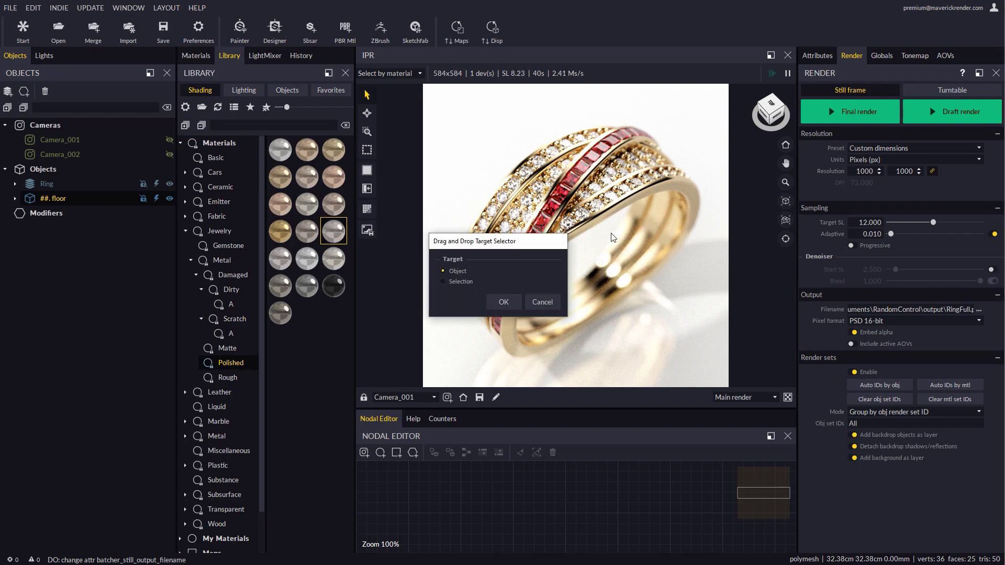
left_click(505, 300)
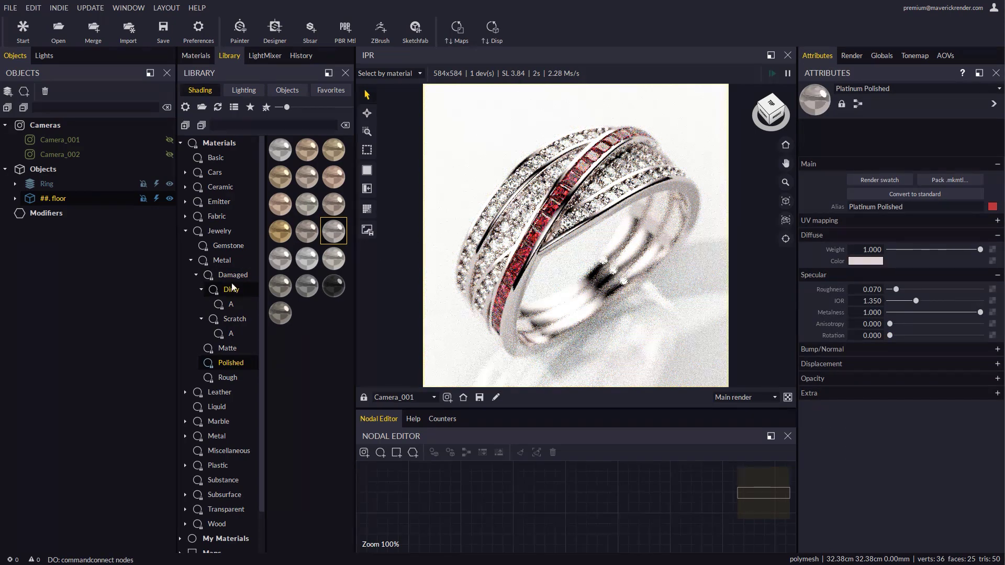
- Apply Gem Erinite to the ring's stones and select it in the scene materials
left_click(229, 246)
left_click_drag(333, 231, 574, 247)
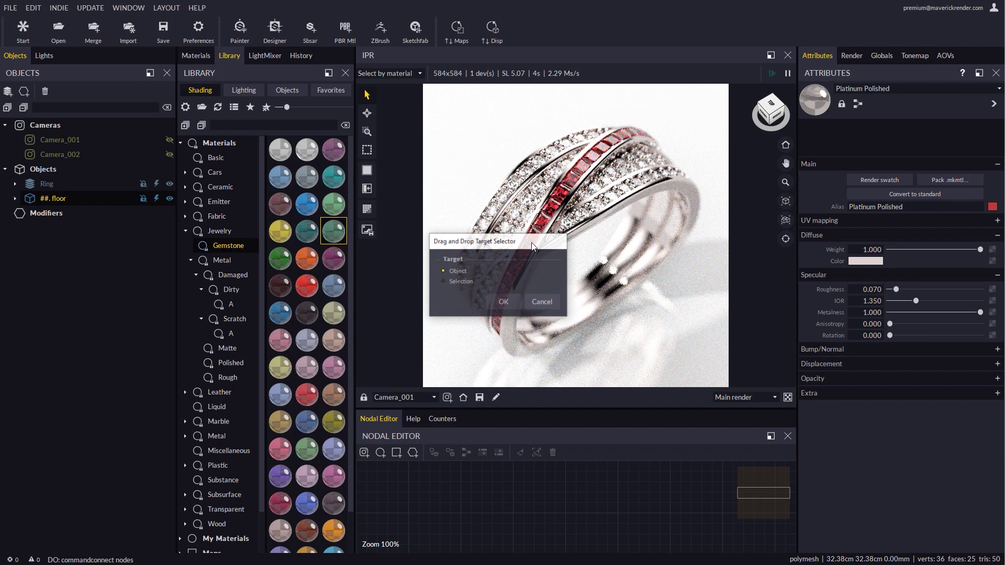
left_click(504, 299)
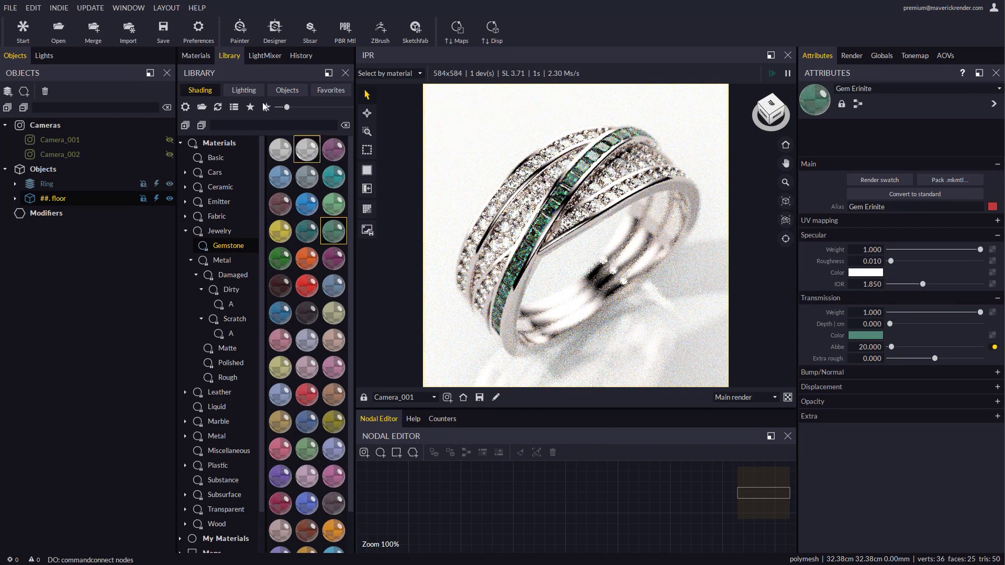
left_click(195, 56)
left_click(237, 170)
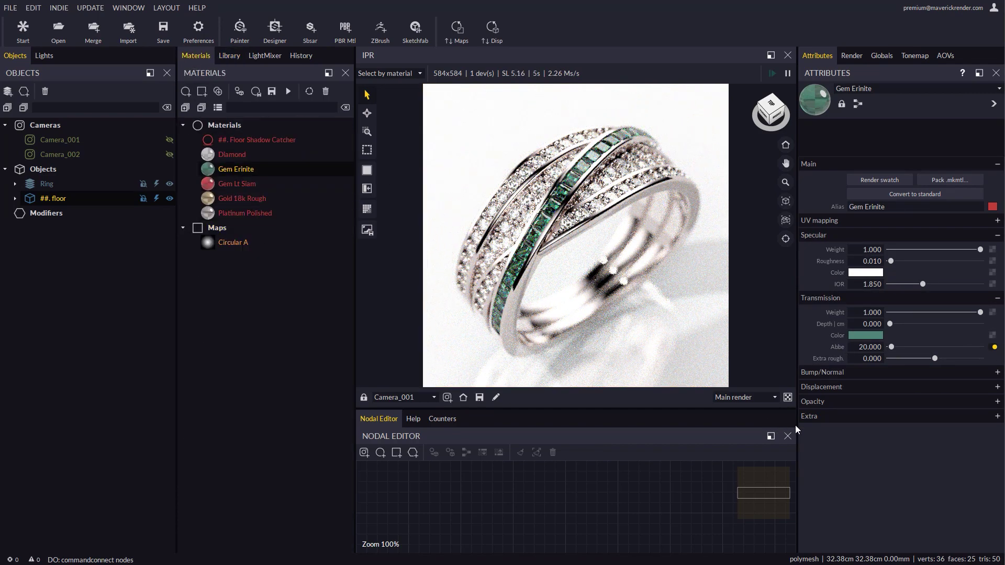
- Assign render set ID 2 to Gem Erinite and ID 3 to Platinum Polished
left_click(818, 417)
left_click(881, 444)
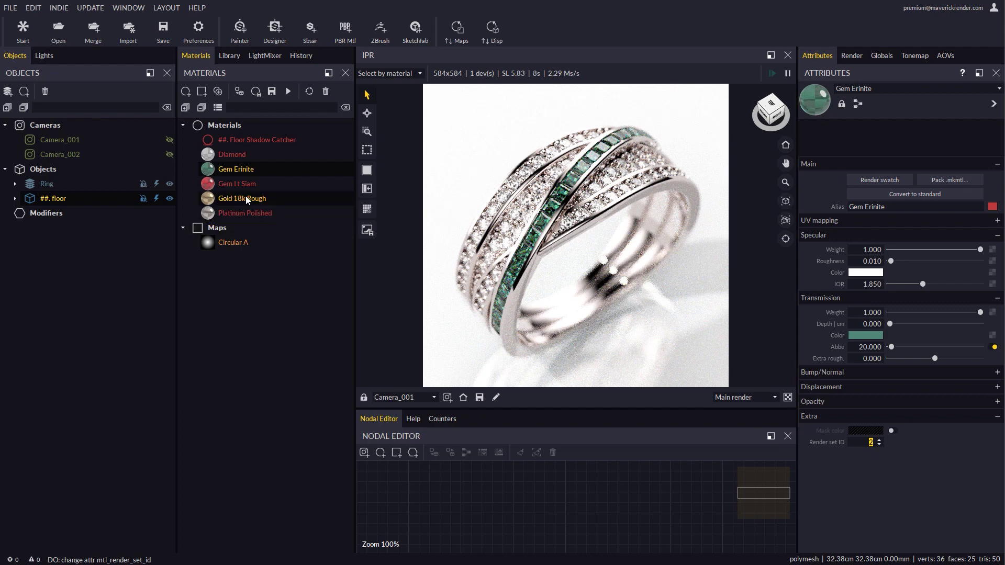
left_click(249, 212)
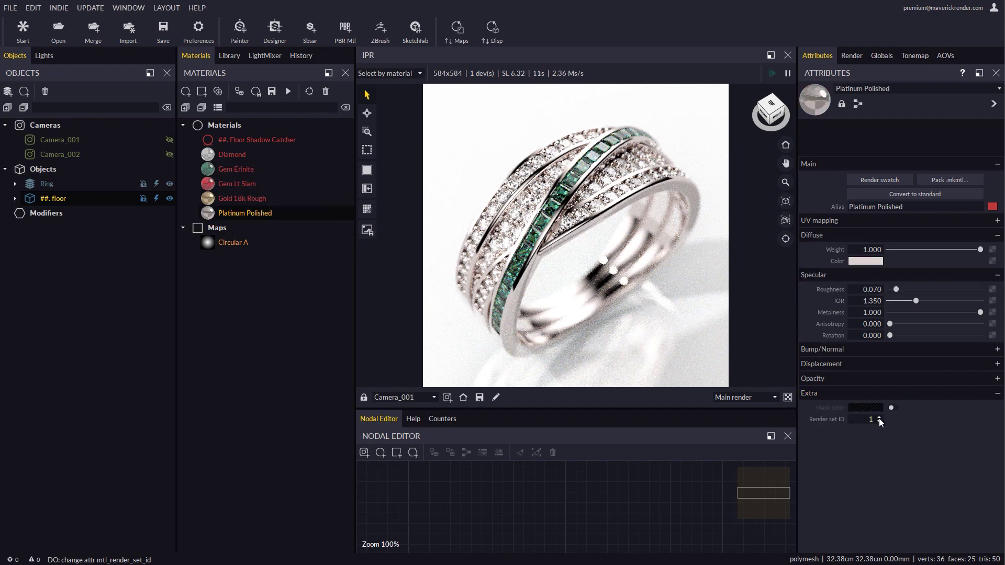
left_click(879, 417)
- Group render sets by material render set ID and render material sets 2,3
left_click(851, 55)
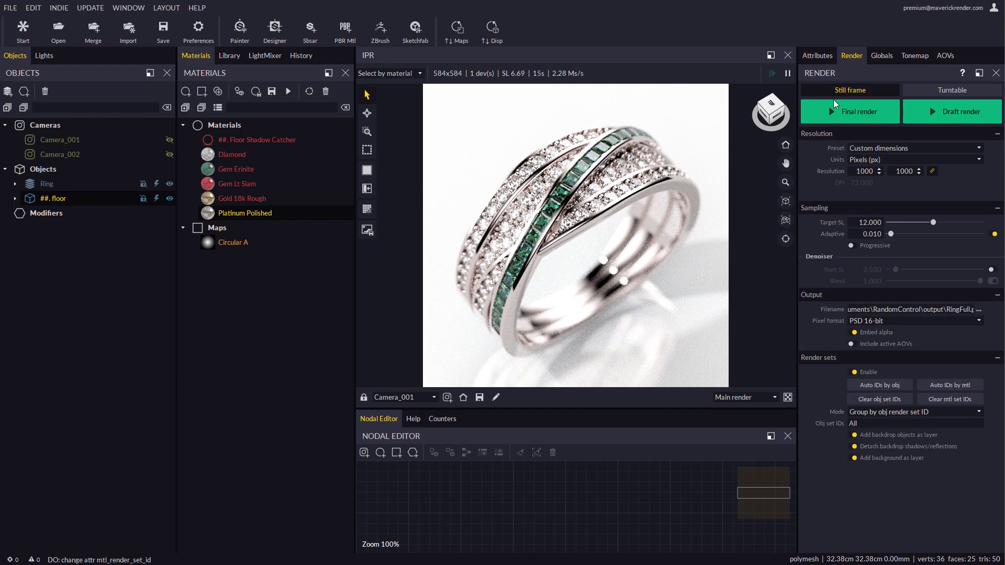
left_click(868, 412)
left_click(890, 430)
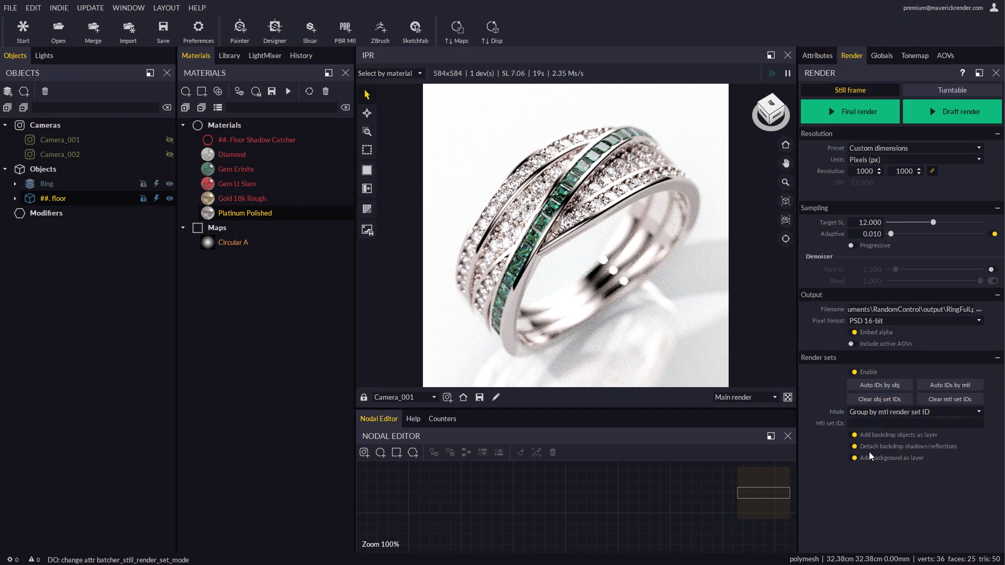
left_click(862, 423)
type("2,3")
- Drop background and backdrop layers, rename the output Ringchanges, and start a draft render
left_click(851, 458)
left_click(855, 436)
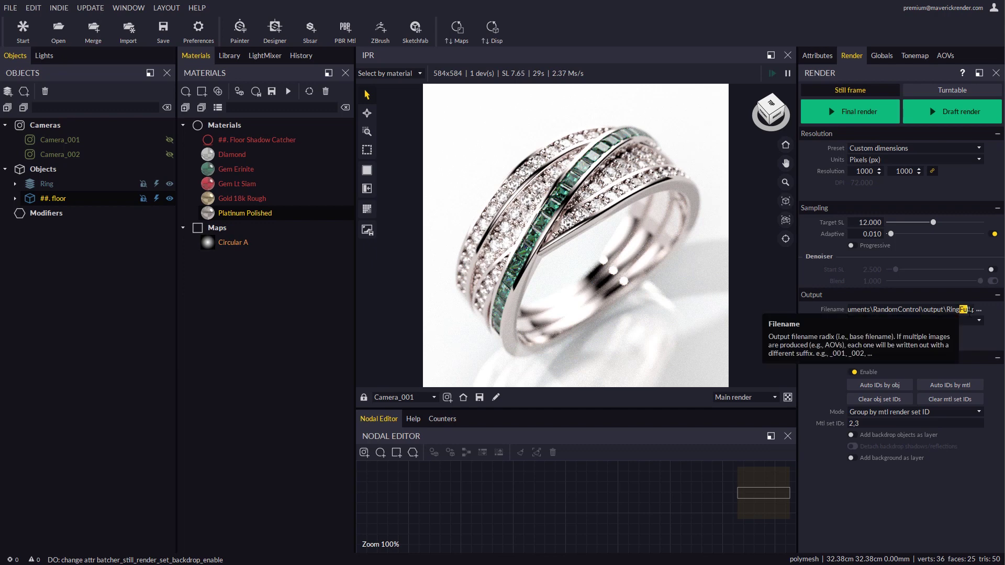
type("cha")
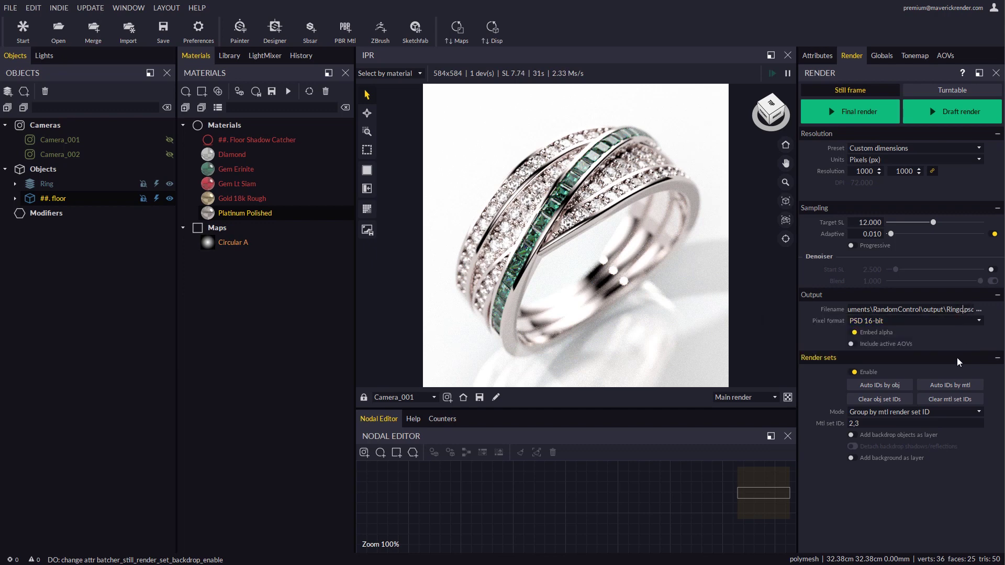
type("nges")
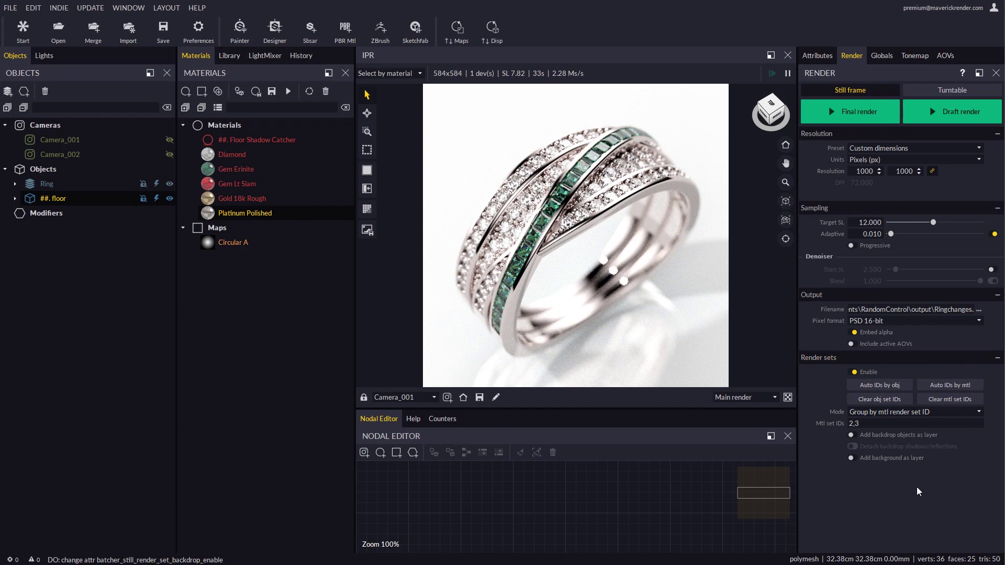
left_click(913, 492)
left_click(950, 113)
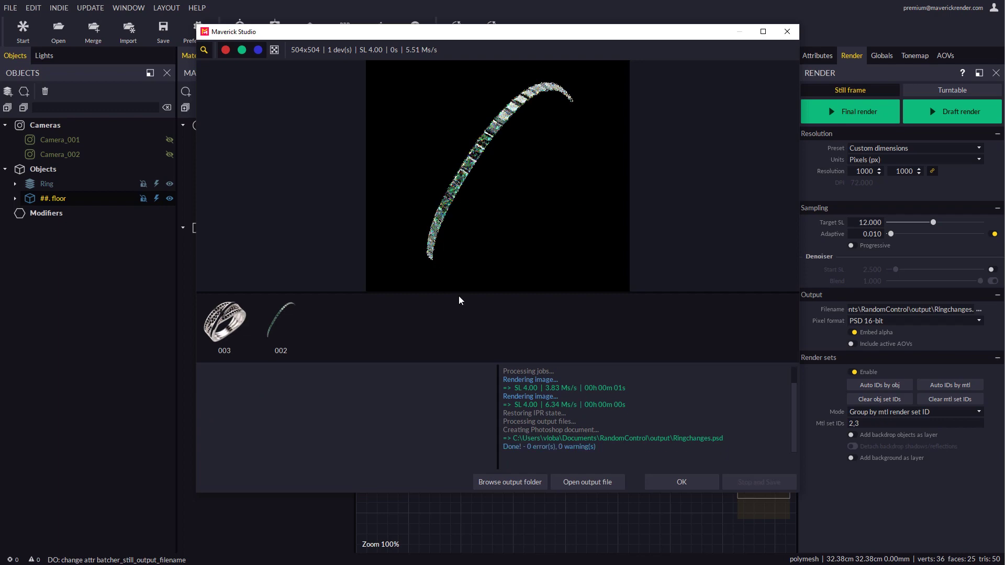
- Open Ringchanges.psd and move its render-set group into RingFull's top group
left_click(567, 484)
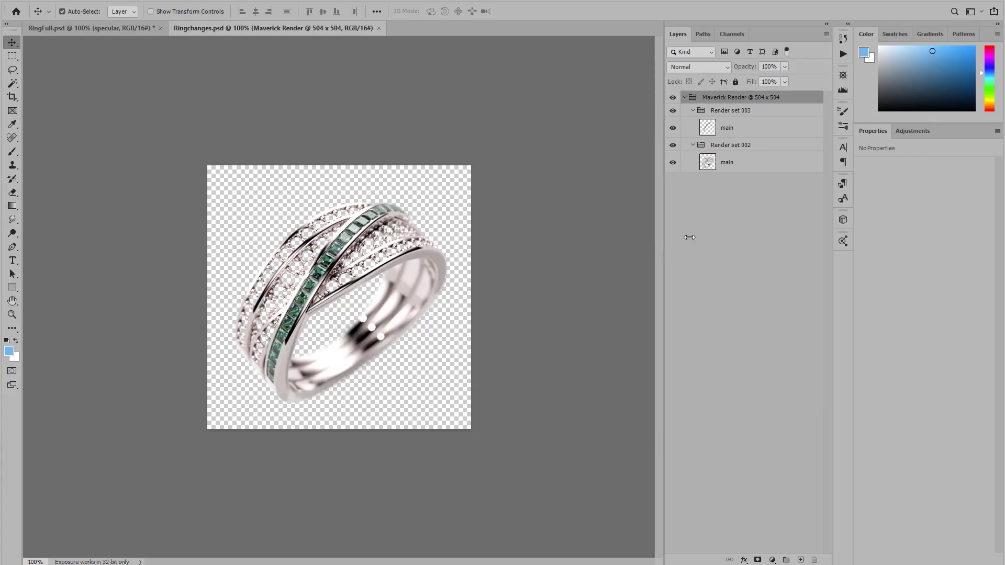
left_click_drag(733, 99, 209, 235)
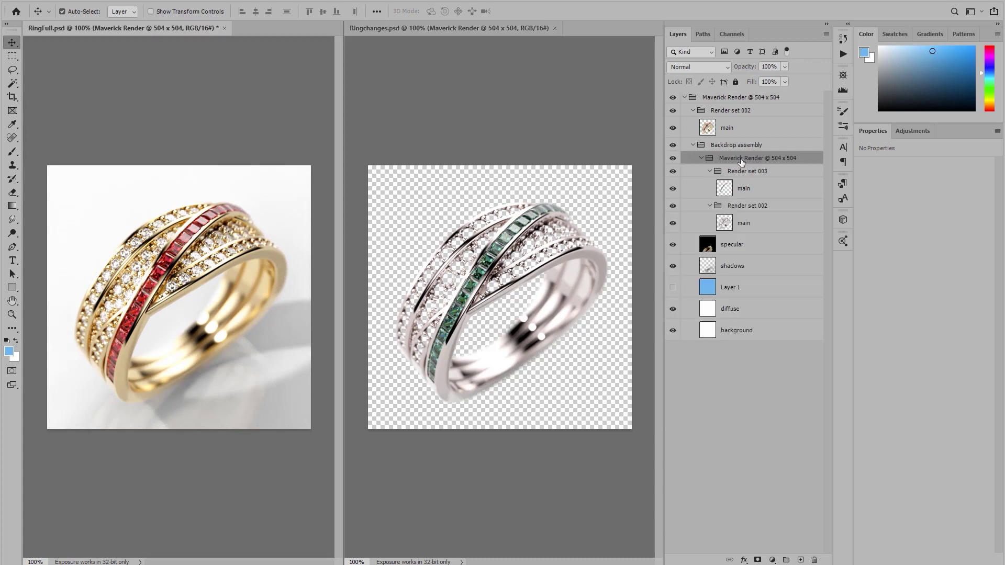
left_click_drag(741, 158, 744, 120)
left_click_drag(747, 94, 747, 96)
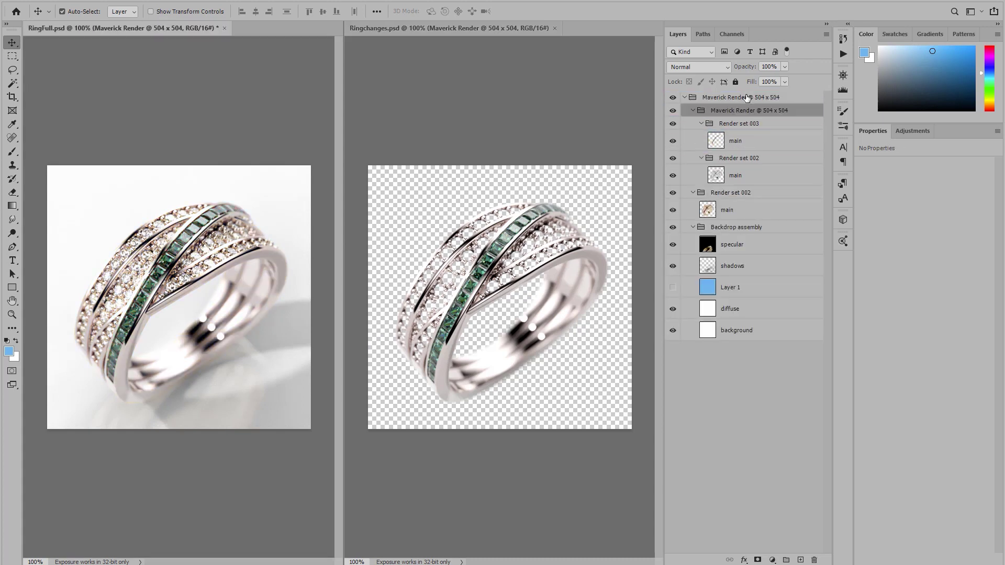
- Toggle the new render group and each render set to compare against the original
left_click(673, 110)
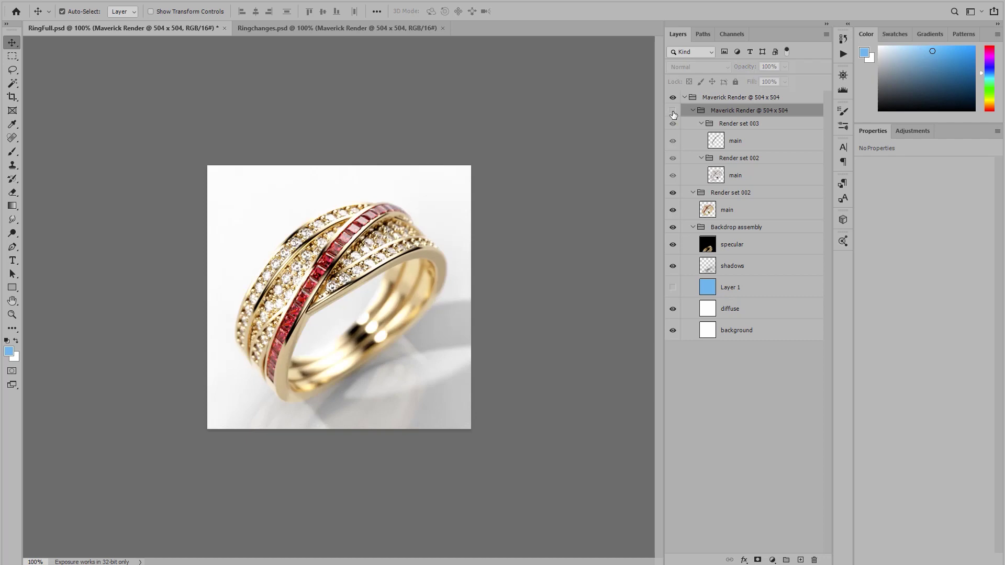
left_click(673, 112)
left_click(672, 141)
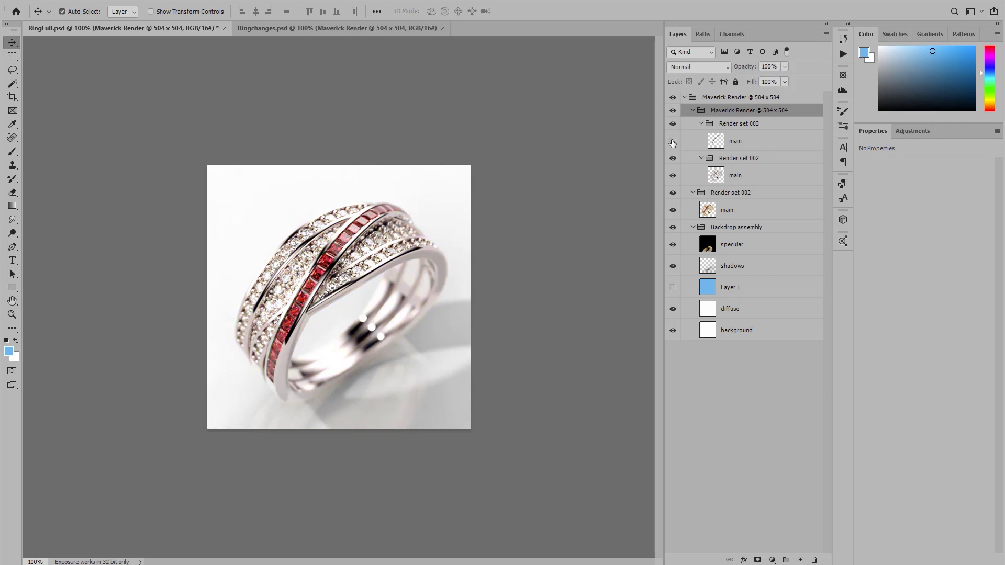
left_click(673, 141)
left_click(674, 176)
left_click(673, 175)
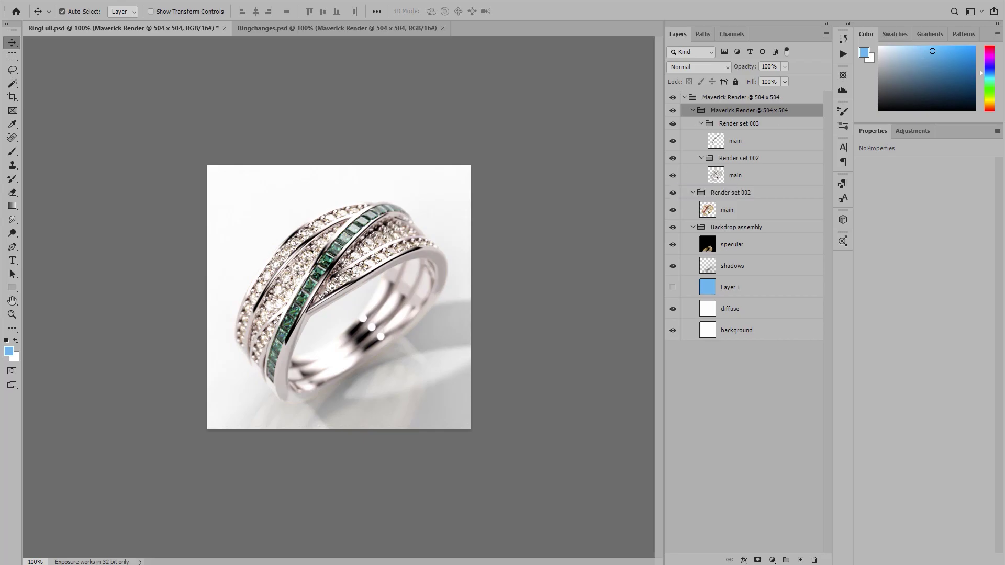
- Return to Maverick Studio and dismiss the finished render window
key("alt+Tab")
left_click(685, 482)
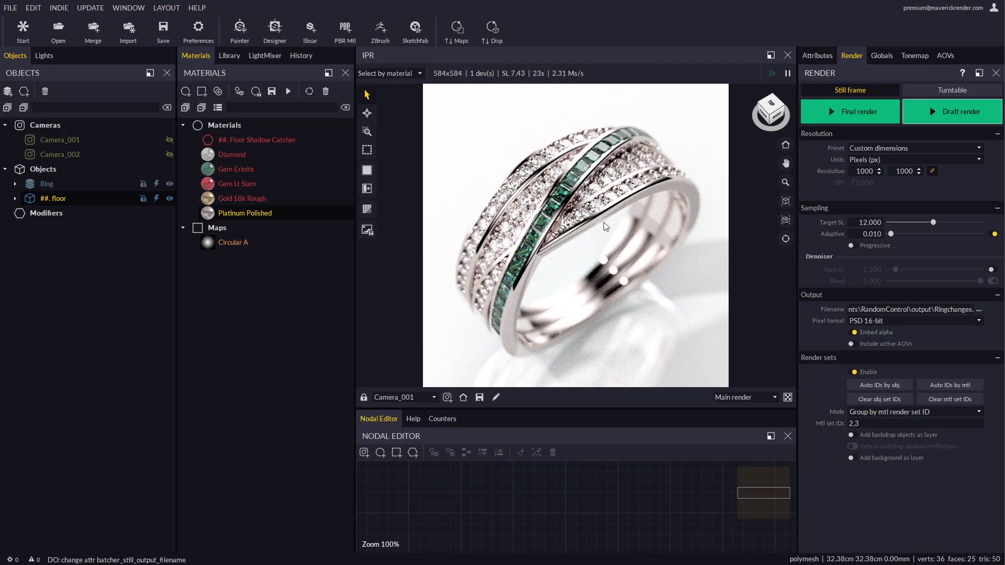